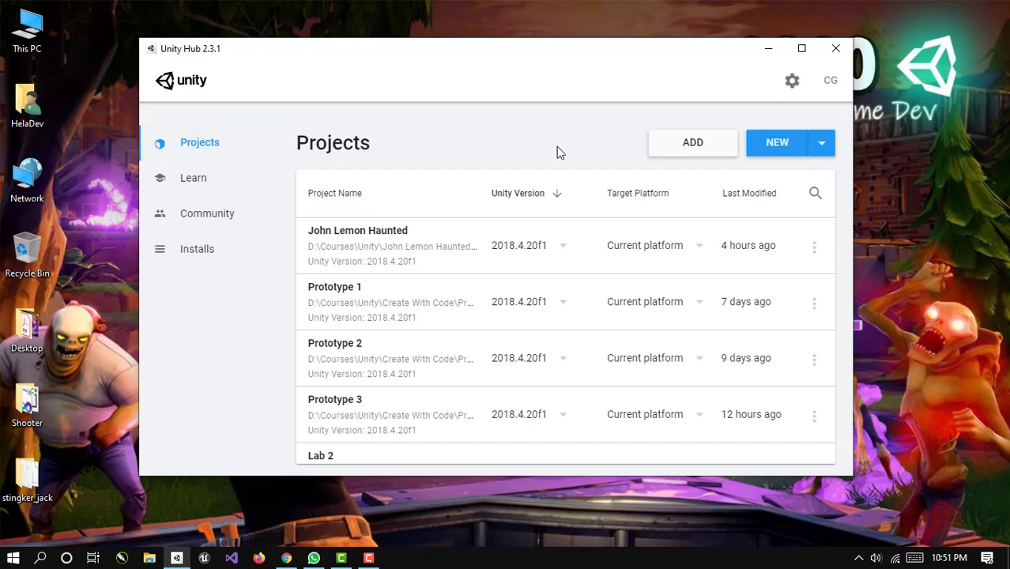
Start adding an existing project from disk, then cancel without adding one
left_click(672, 152)
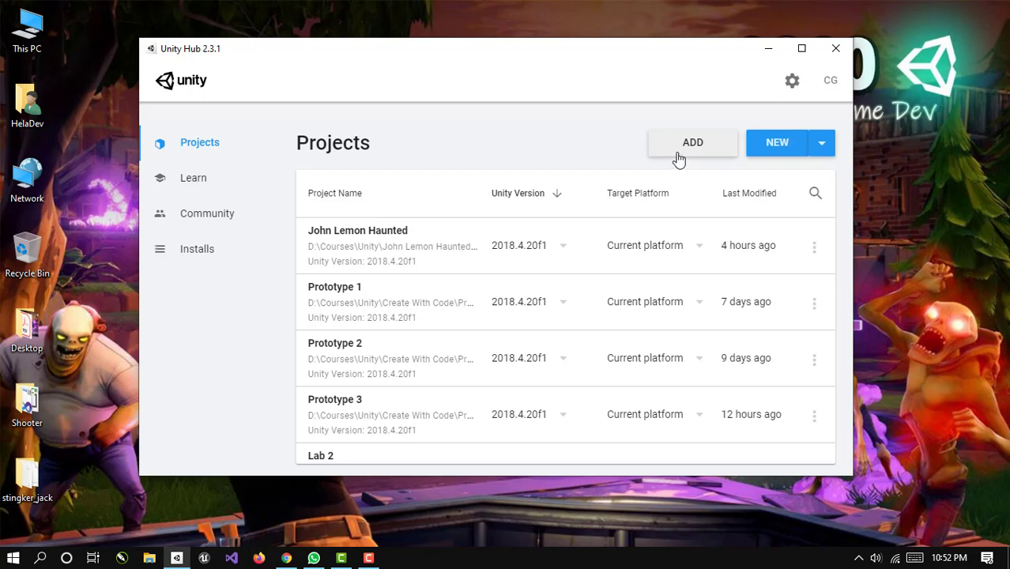
left_click(679, 158)
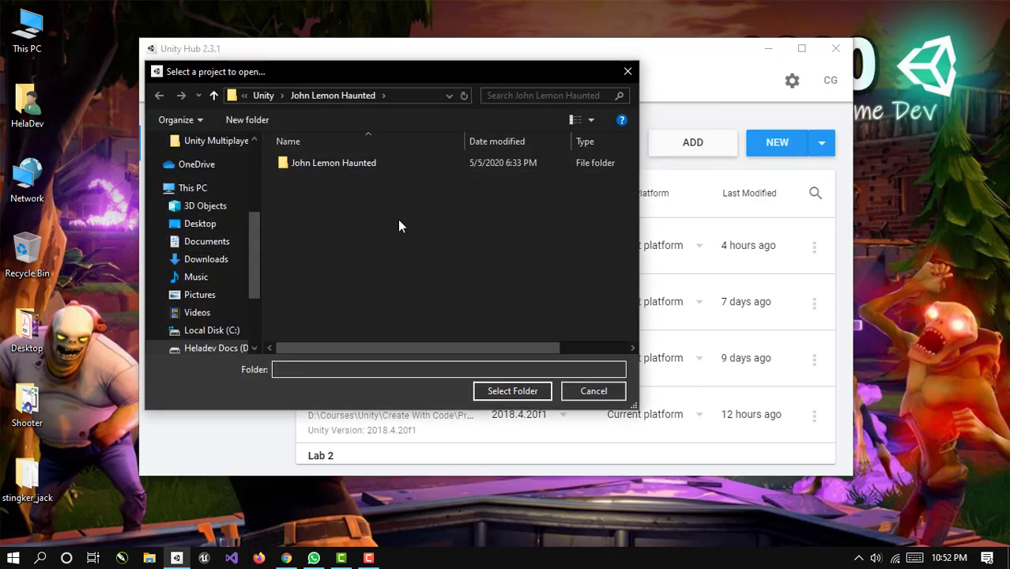
left_click(627, 71)
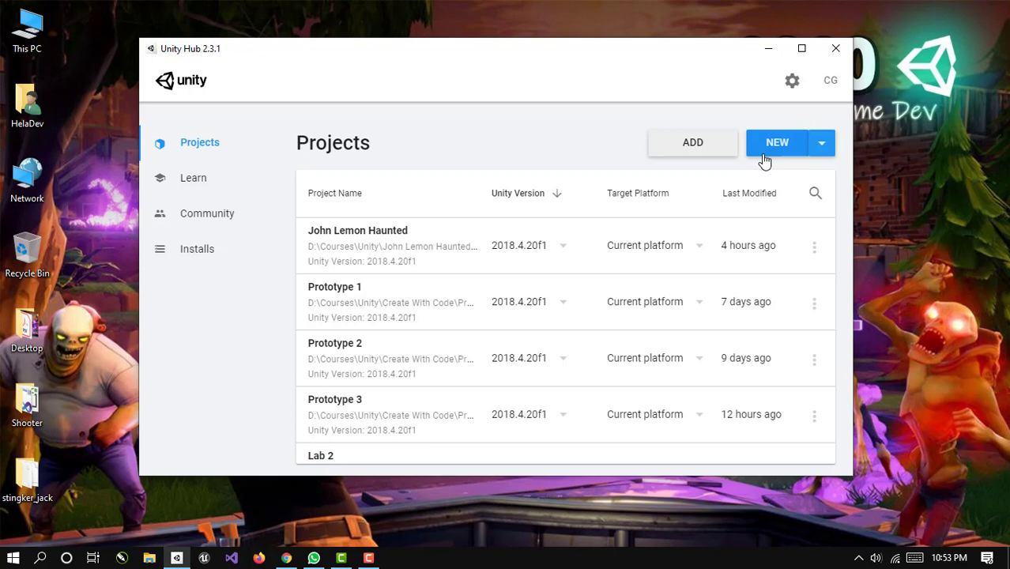
Review the editor versions available for a new project, then dismiss without creating one
left_click(763, 154)
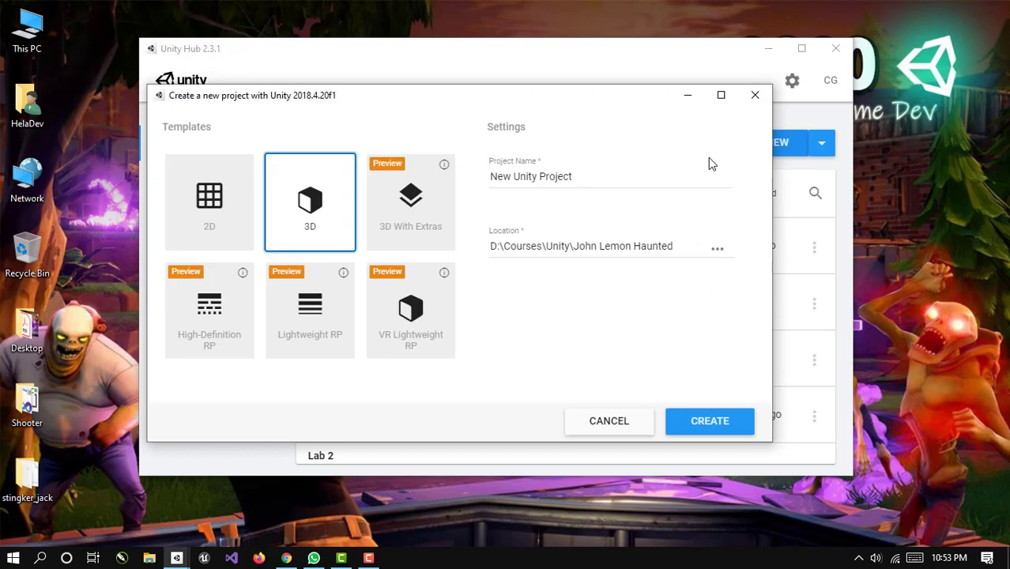
left_click(761, 103)
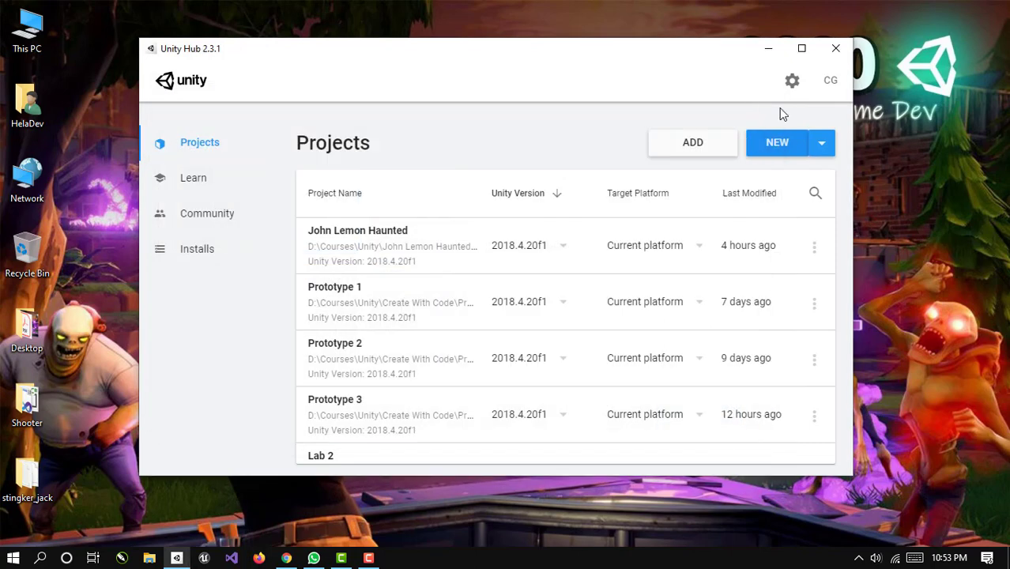
left_click(822, 146)
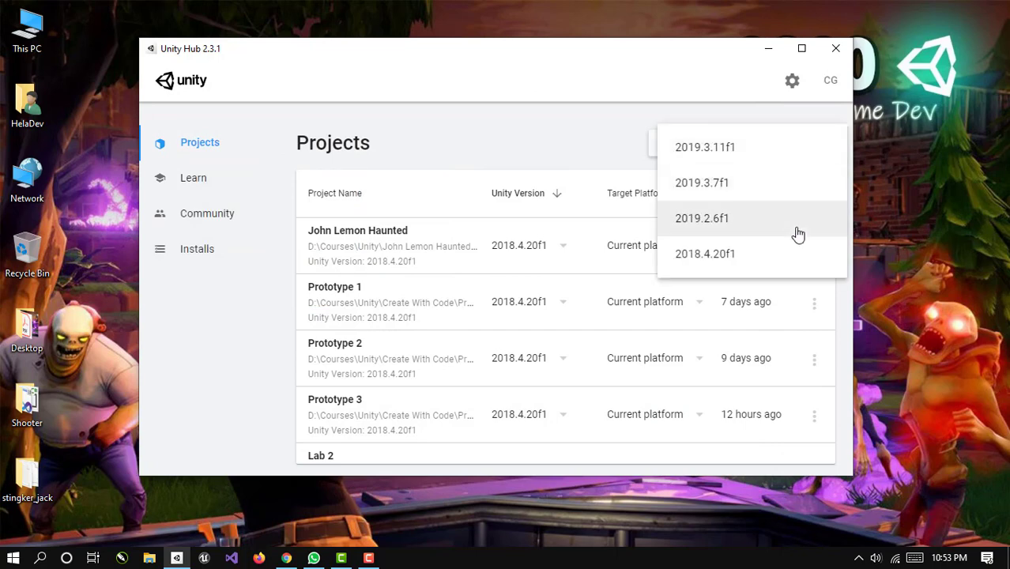
left_click(758, 251)
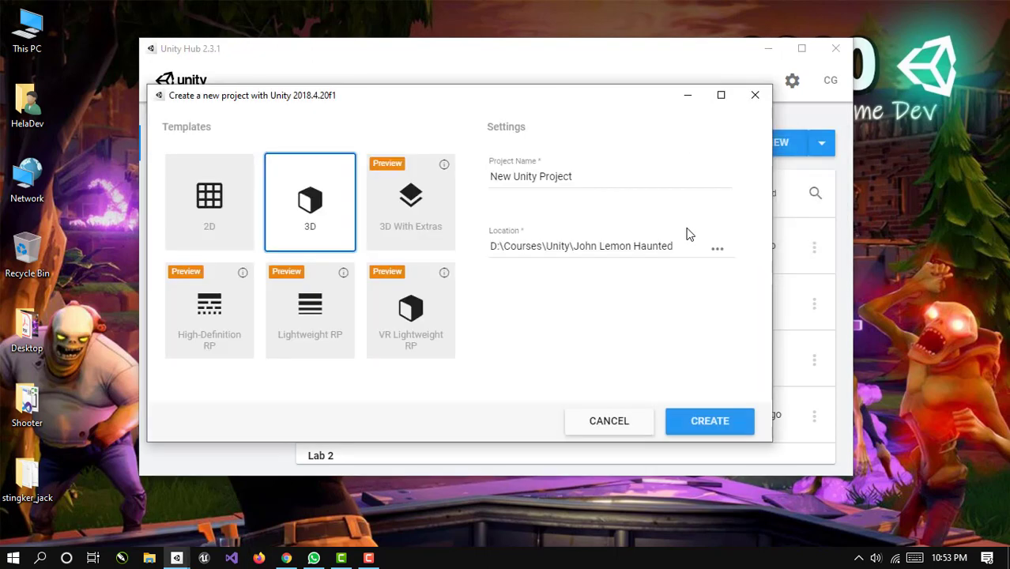
key("Escape")
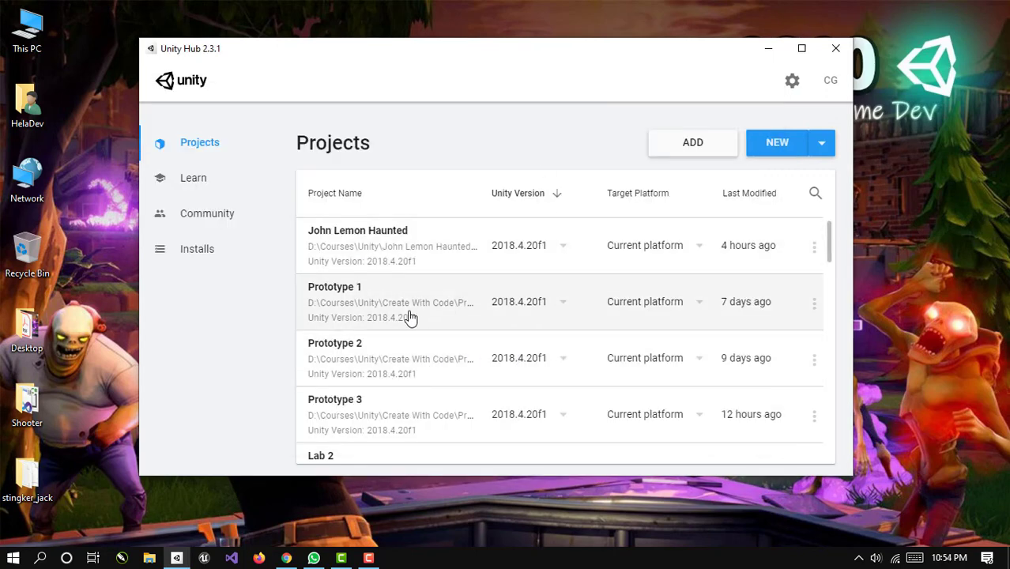
Keep John Lemon Haunted's target platform set to Current platform
scroll(423, 309, "down", 3)
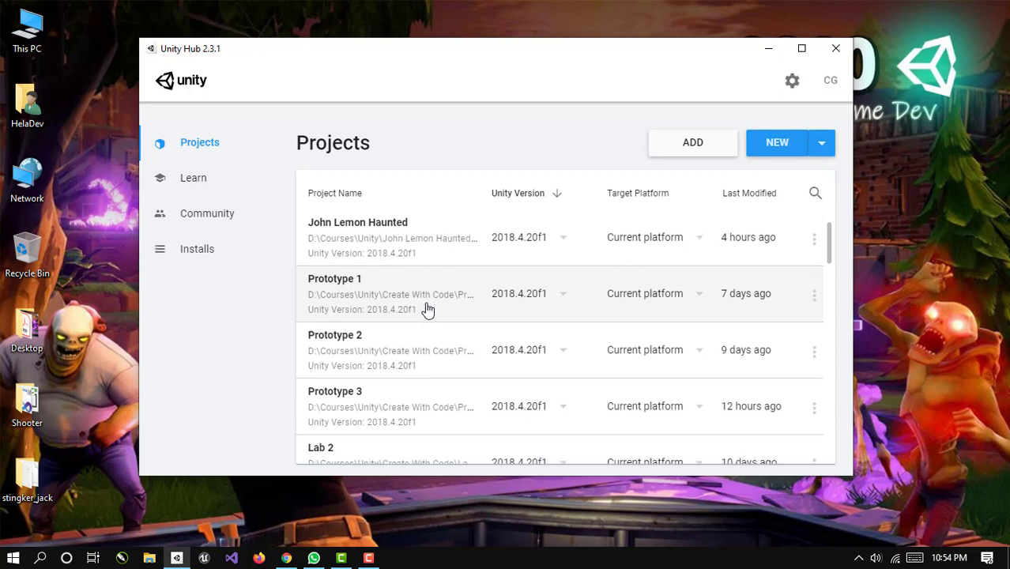
scroll(451, 239, "up", 3)
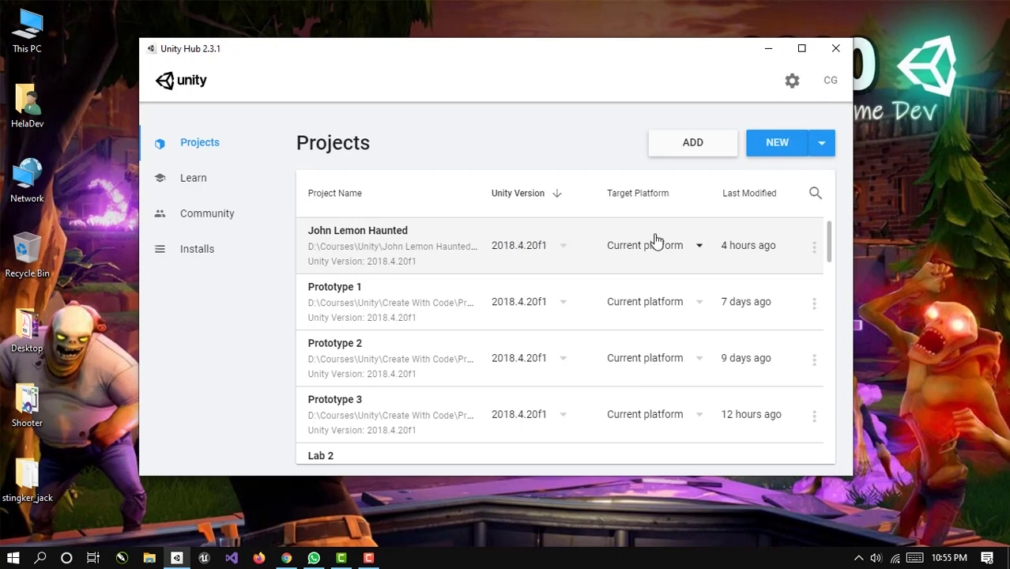
left_click(699, 248)
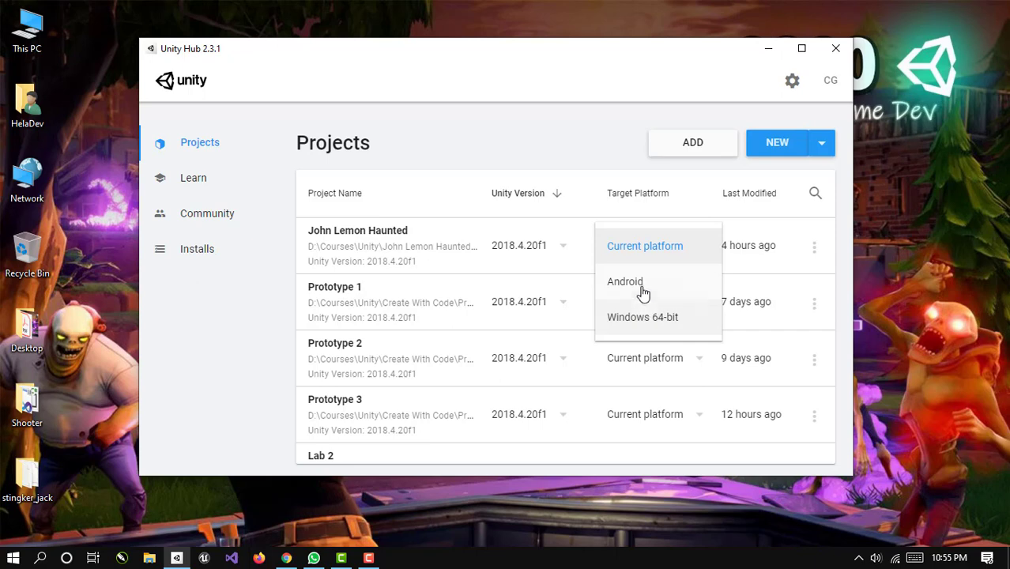
left_click(656, 222)
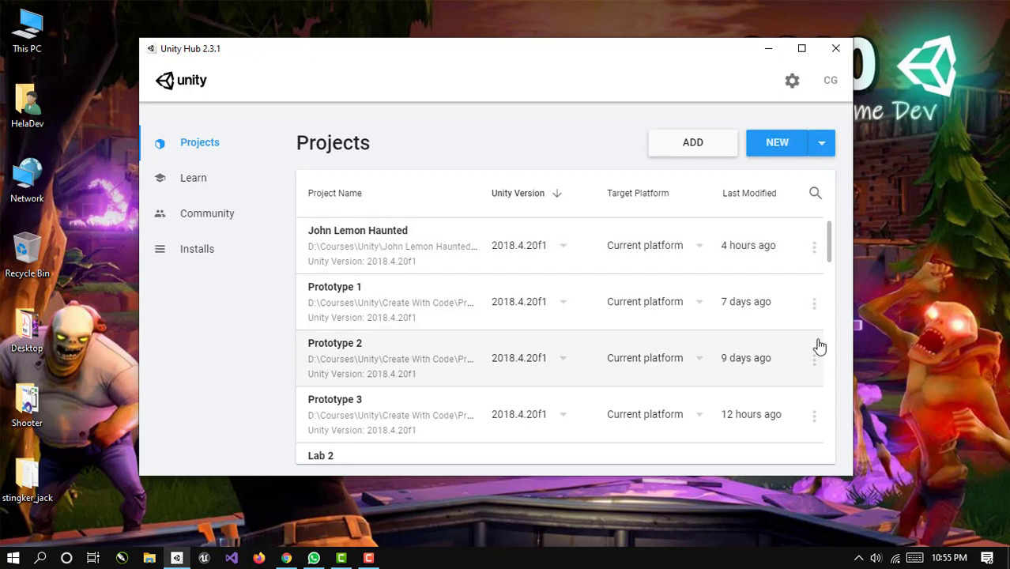
Reveal the John Lemon Haunted folder on disk, then close it and dismiss its options
left_click(814, 251)
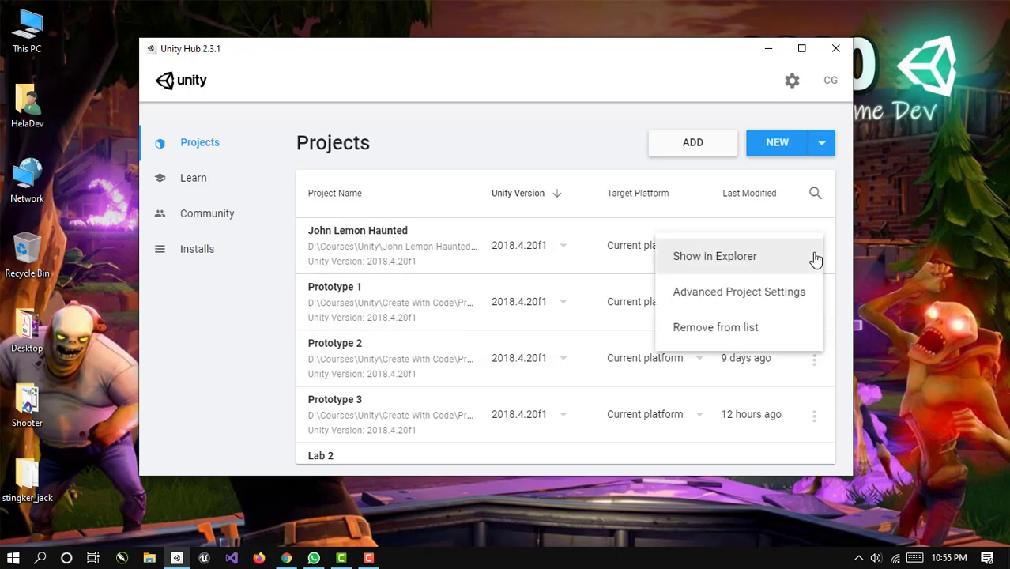
left_click(712, 256)
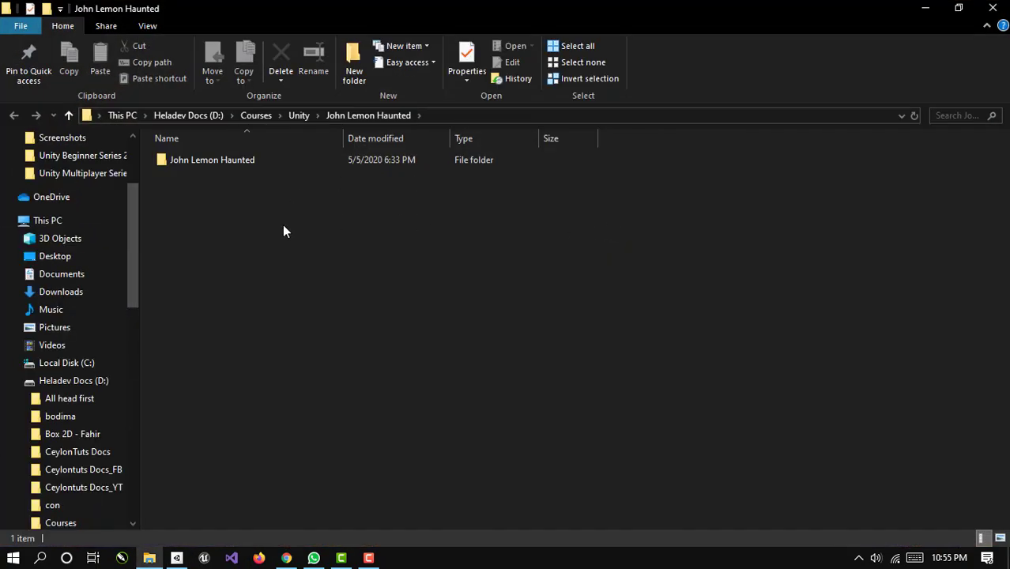
left_click(993, 8)
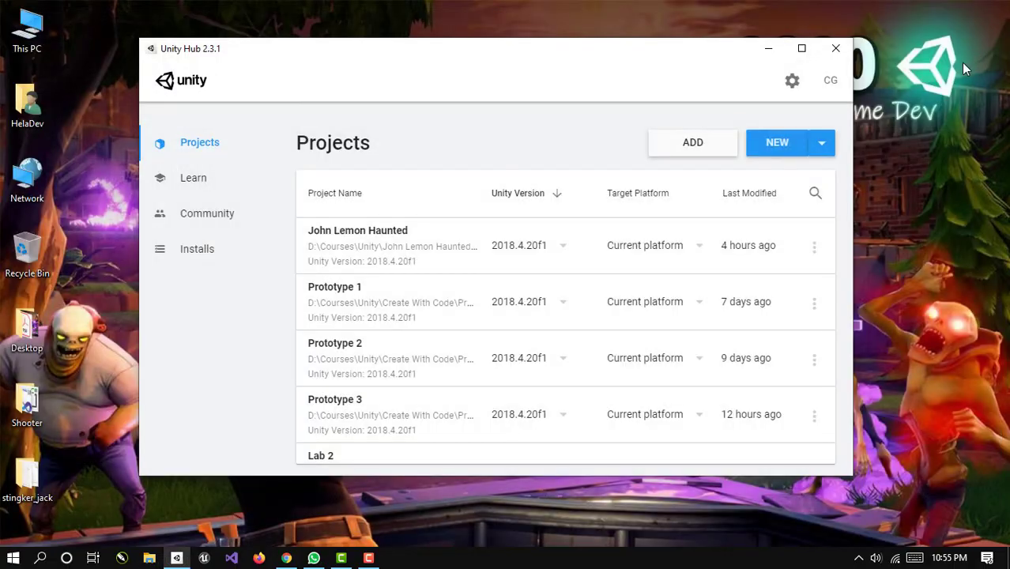
left_click(814, 246)
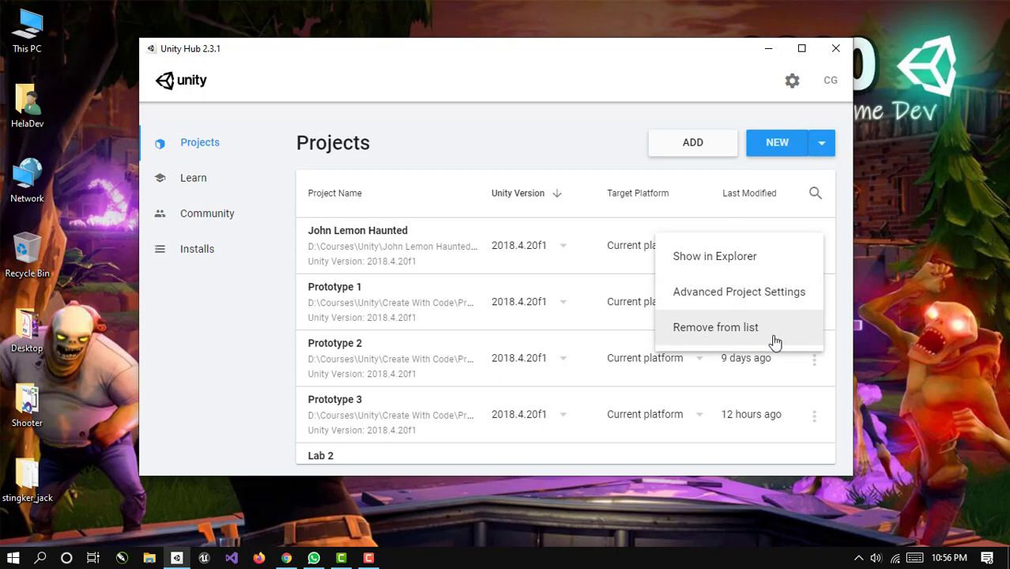
left_click(832, 250)
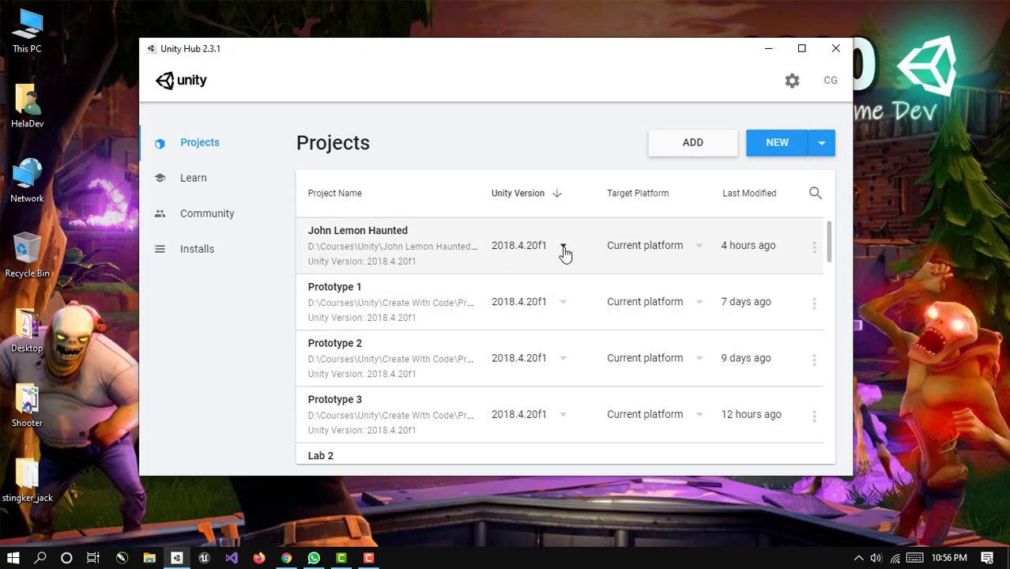
Go to the Learn page and scroll through its sample projects list
left_click(189, 191)
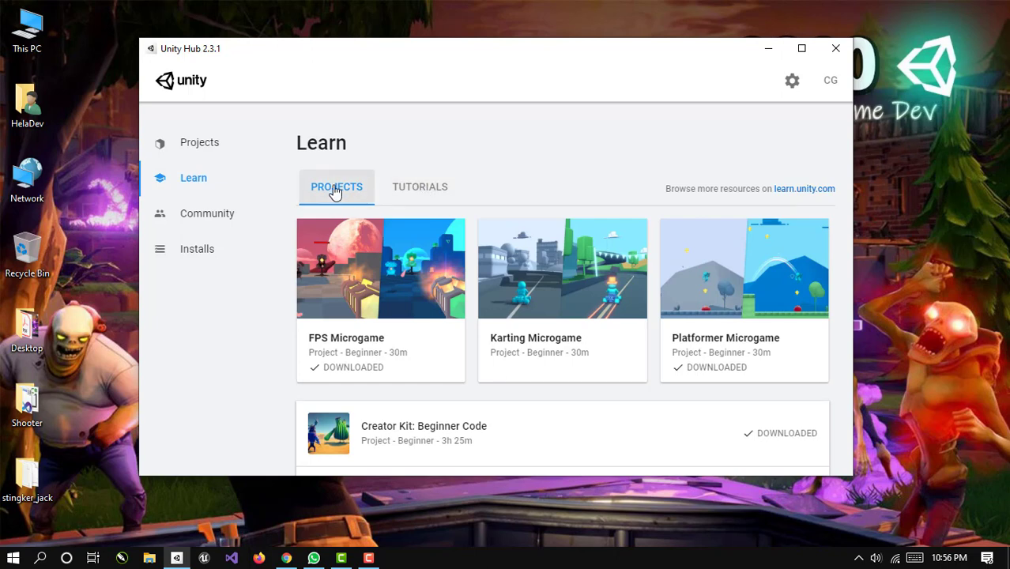
left_click(411, 193)
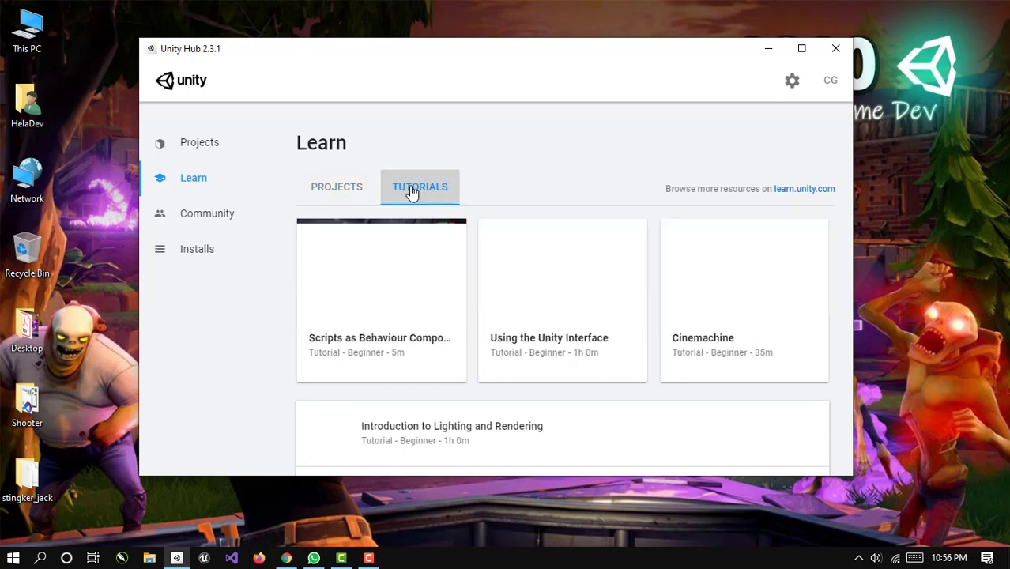
left_click(357, 203)
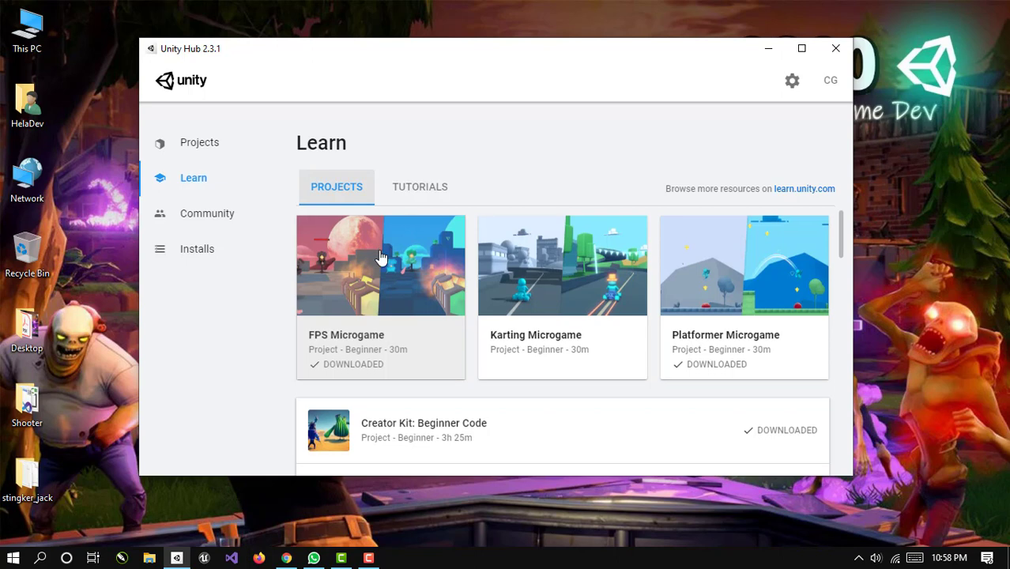
scroll(380, 257, "down", 2)
scroll(380, 257, "down", 2)
scroll(380, 256, "down", 3)
scroll(380, 257, "down", 3)
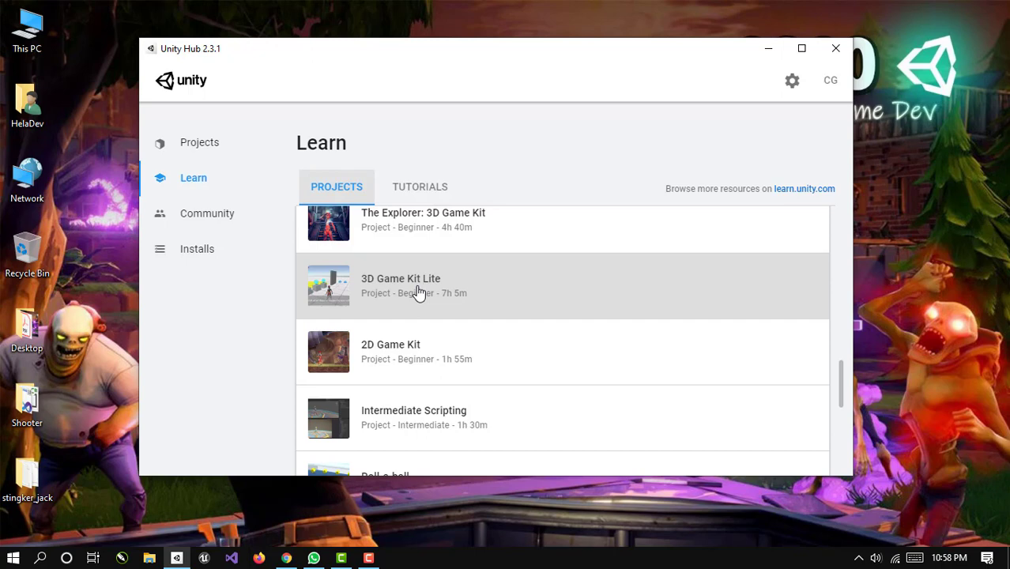
scroll(419, 293, "up", 3)
scroll(418, 291, "up", 3)
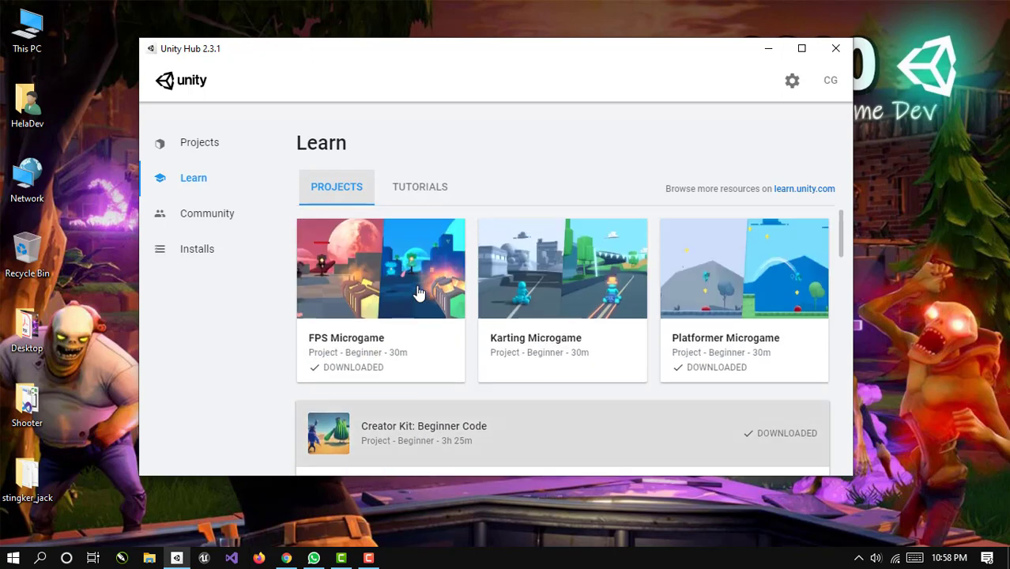
Switch to the Learn tutorials and scroll through Scripts as Behaviour Components, Cinemachine and others
left_click(412, 198)
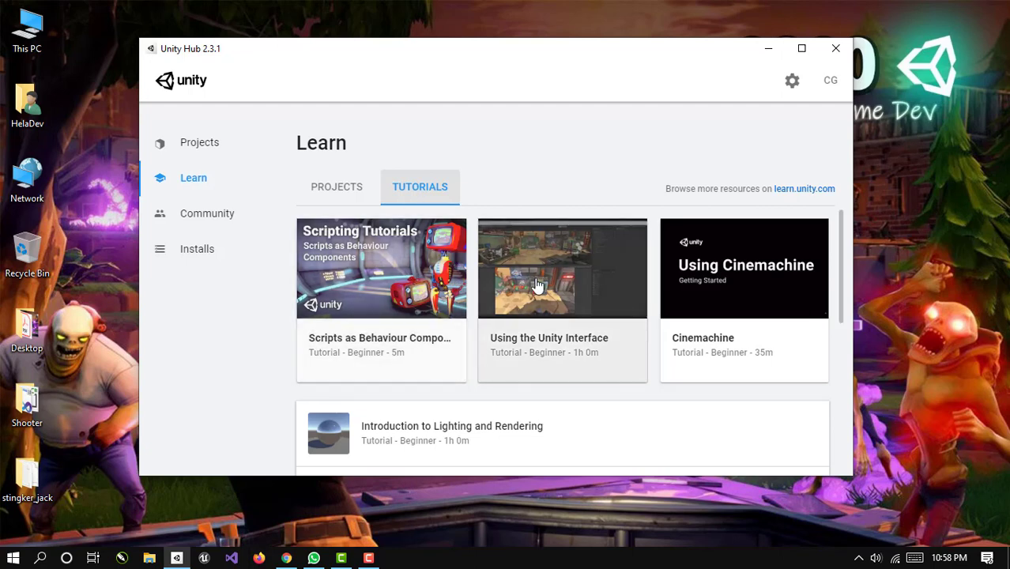
scroll(662, 309, "down", 2)
scroll(538, 304, "down", 2)
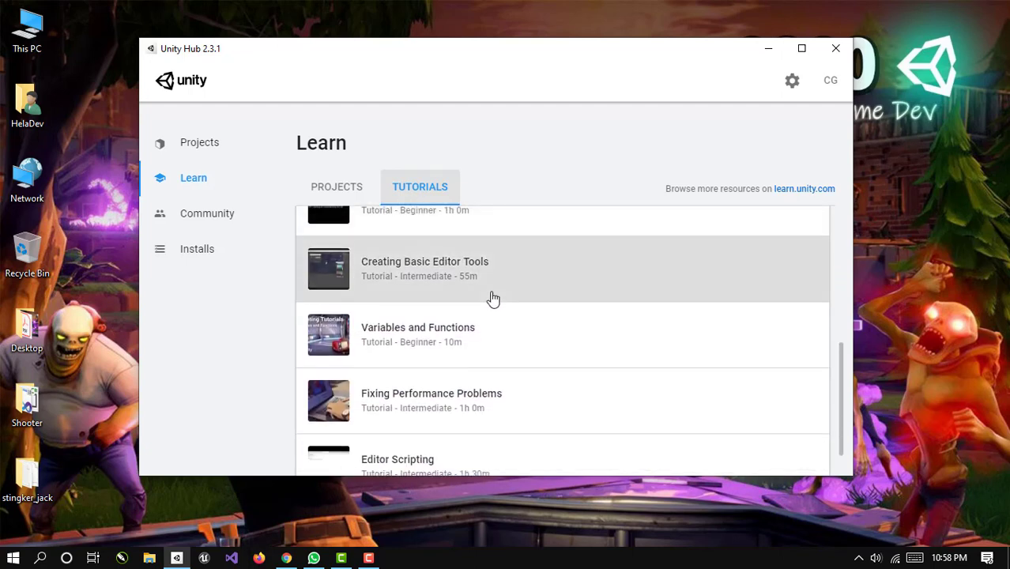
scroll(491, 299, "down", 1)
scroll(492, 299, "up", 5)
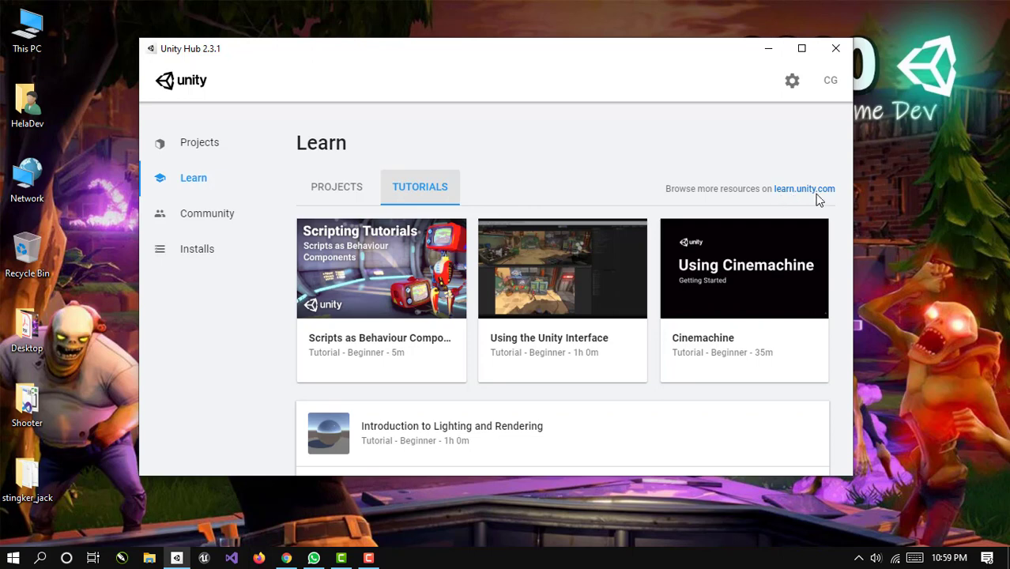
Go to Community and scroll through the Unity Blog, Answers, Forums, Live Help and Groups cards
left_click(218, 219)
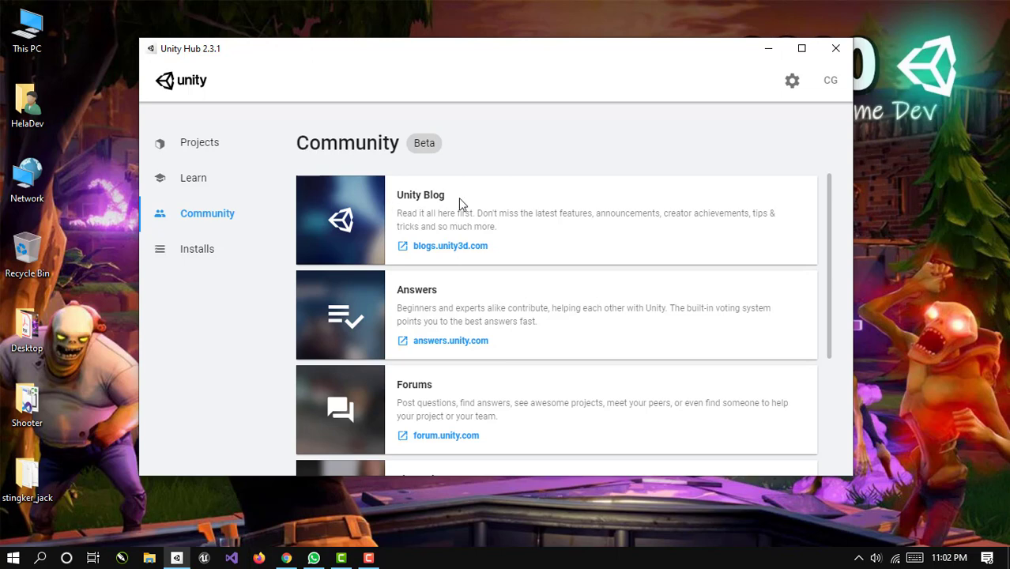
scroll(477, 305, "down", 1)
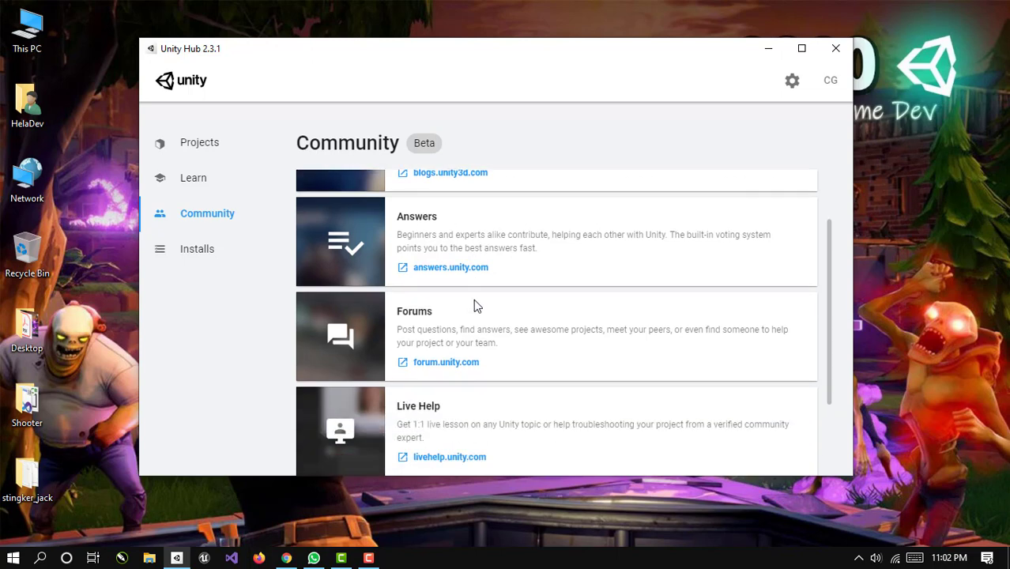
scroll(460, 322, "down", 2)
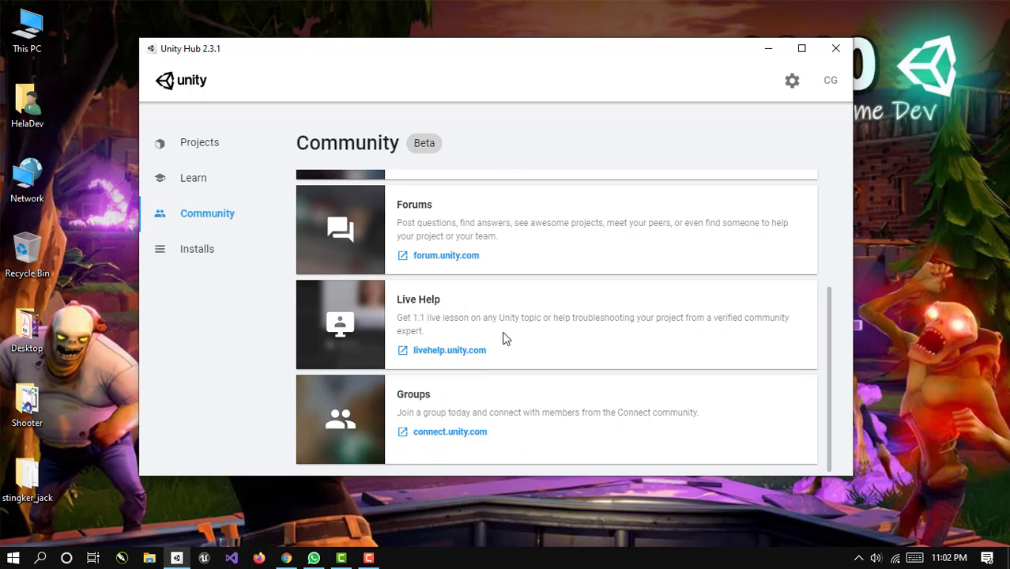
scroll(504, 338, "up", 3)
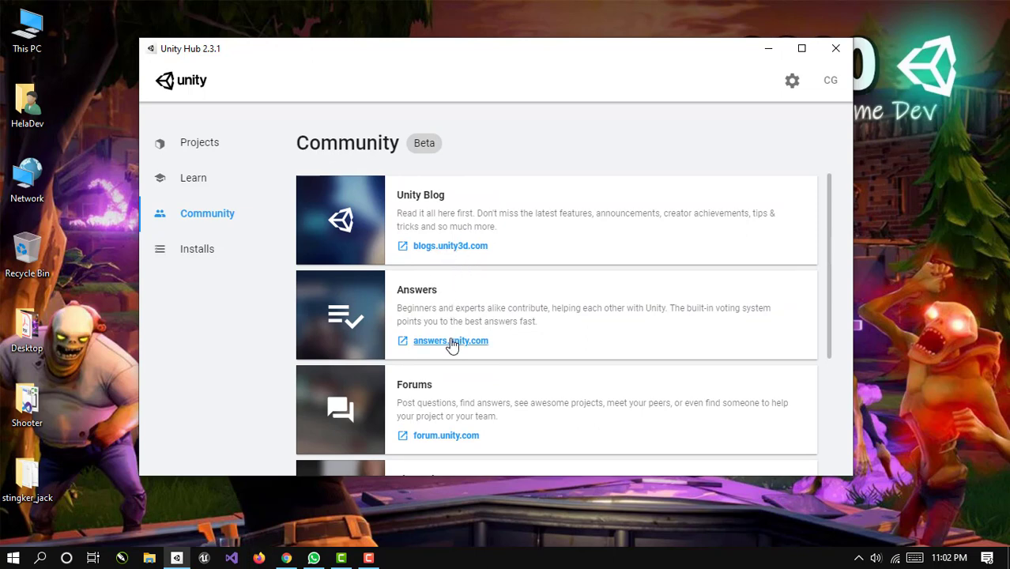
scroll(451, 344, "down", 3)
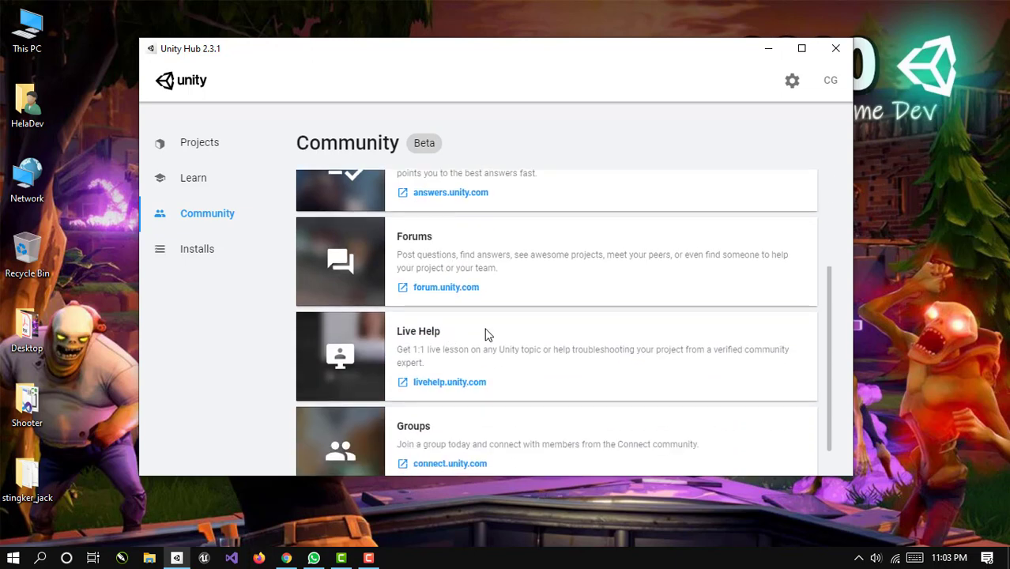
scroll(487, 335, "up", 3)
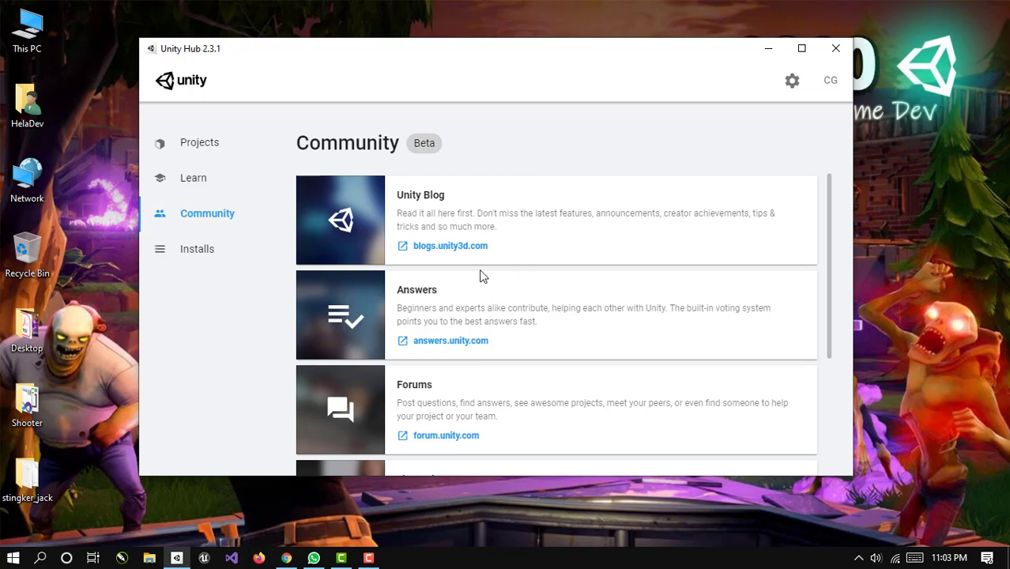
scroll(483, 275, "down", 3)
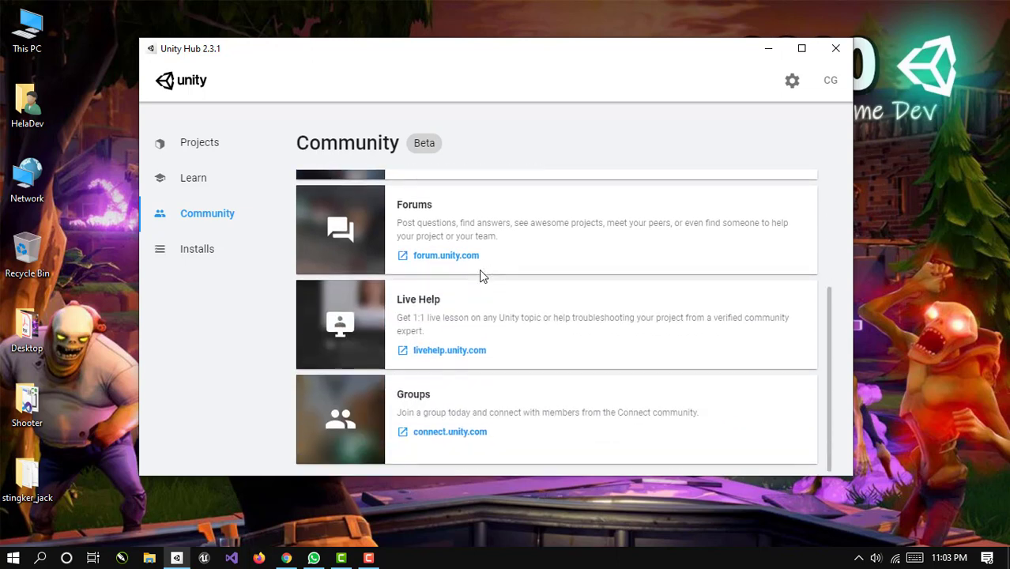
Show the Installs page listing editors 2019.3.11f1, 2019.3.7f1, 2019.2.6f1 and 2018.4.20f1
left_click(226, 257)
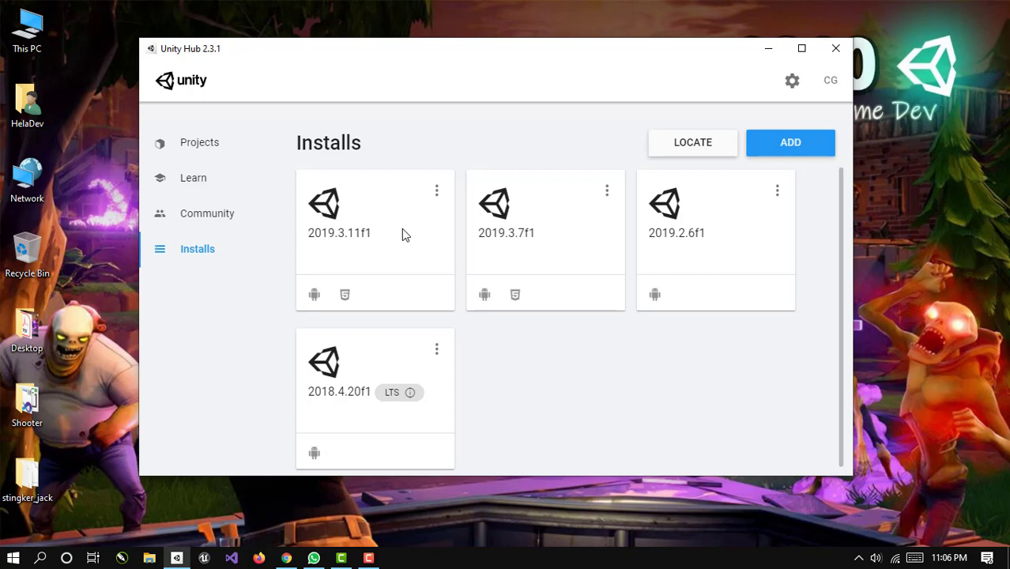
Show the 2019.3.11f1 editor's menu with Add Modules, Show in Explorer and Uninstall
left_click(438, 194)
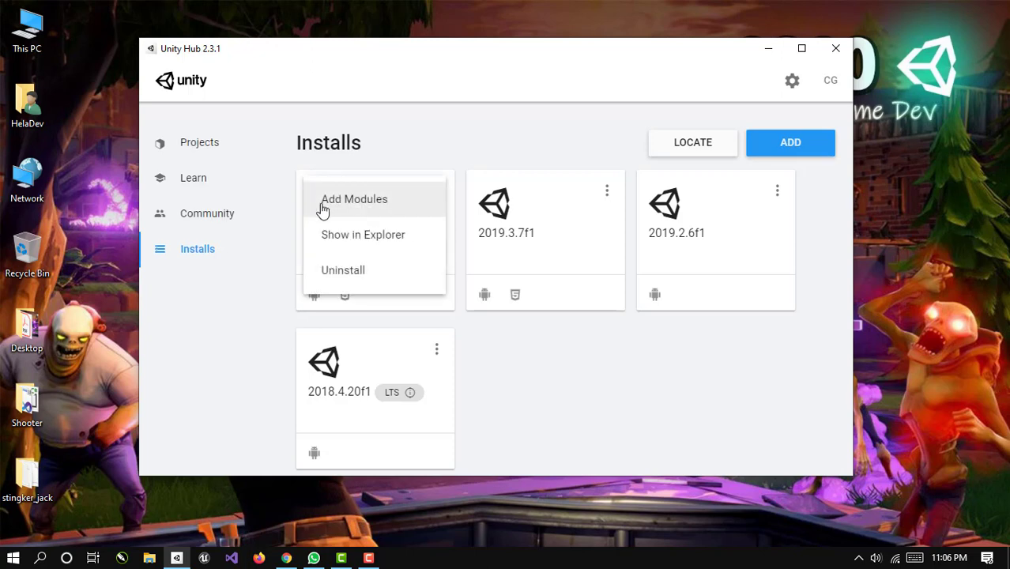